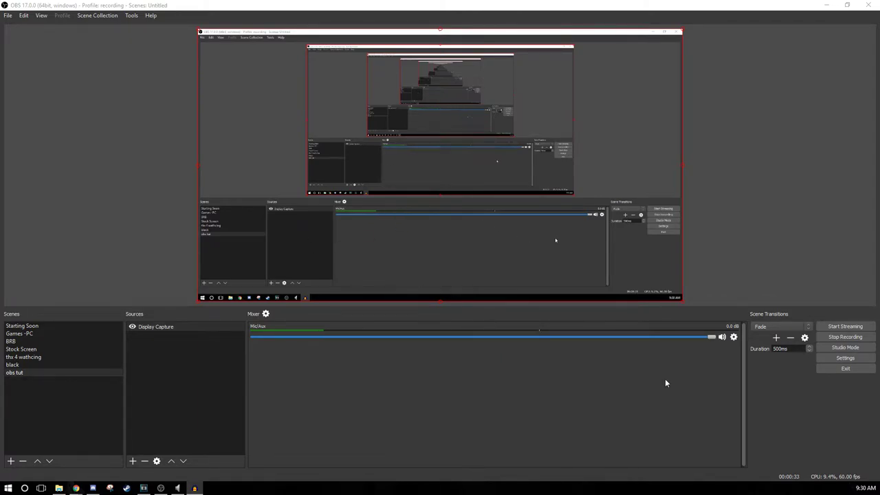
- Inspect the Mic/Aux device properties and the advanced audio properties in OBS
{"action": "left_click", "coordinate": [734, 337]}
{"action": "left_click", "coordinate": [758, 355]}
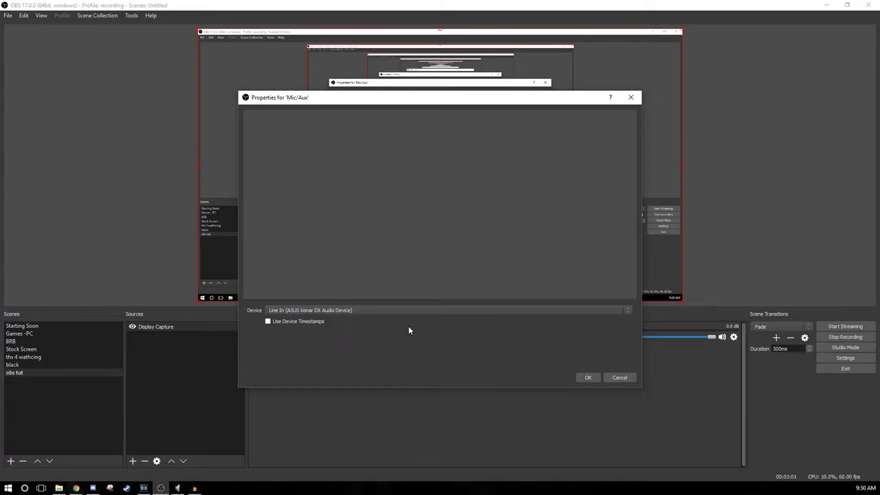
{"action": "left_click", "coordinate": [589, 378]}
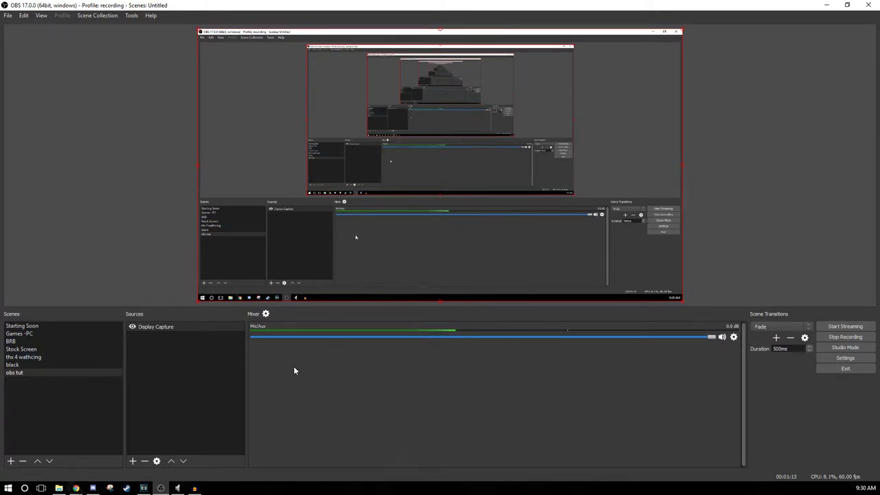
{"action": "left_click", "coordinate": [265, 314]}
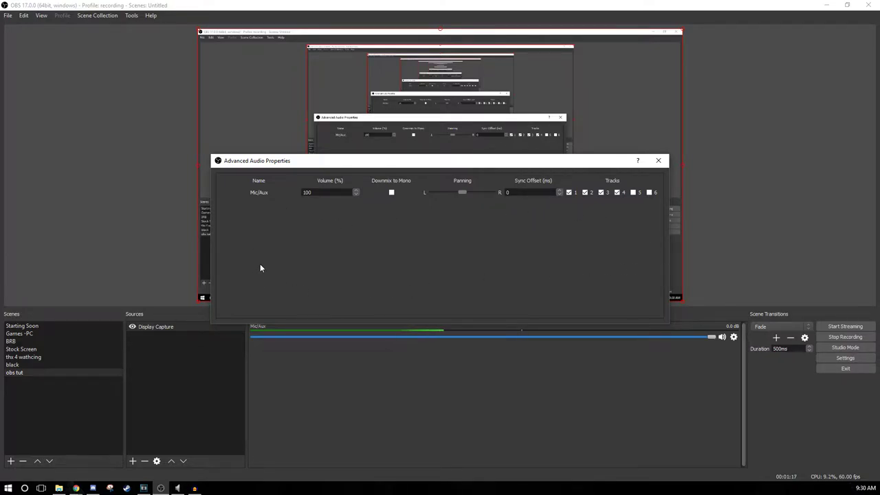
{"action": "left_click", "coordinate": [657, 161]}
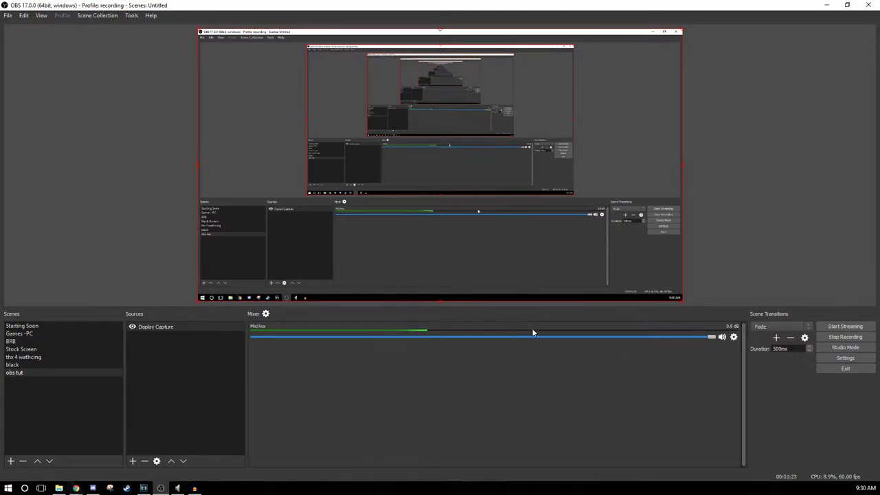
- Review the Audio device settings in OBS Settings, confirming Line In as Mic/Aux
{"action": "left_click", "coordinate": [845, 358]}
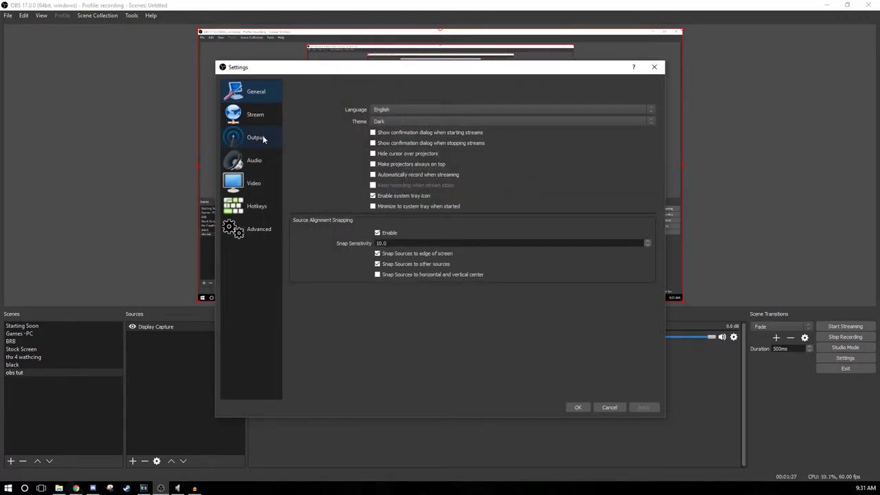
{"action": "left_click", "coordinate": [261, 168]}
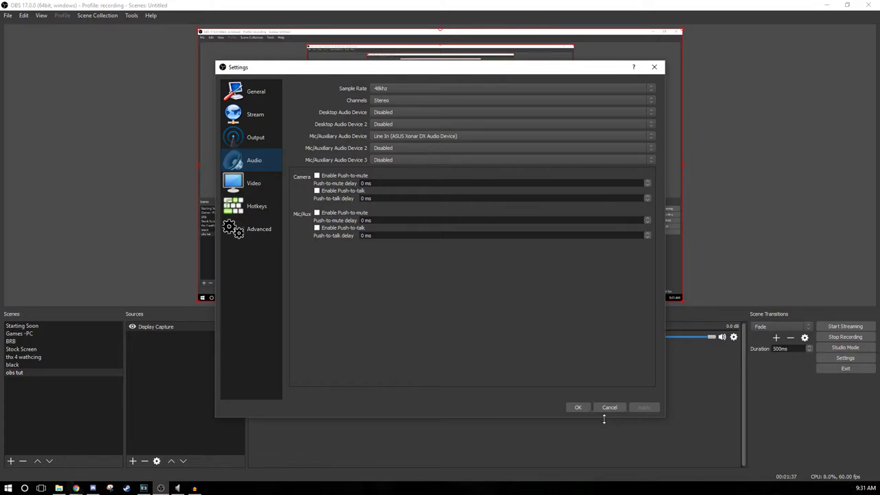
{"action": "left_click", "coordinate": [577, 407]}
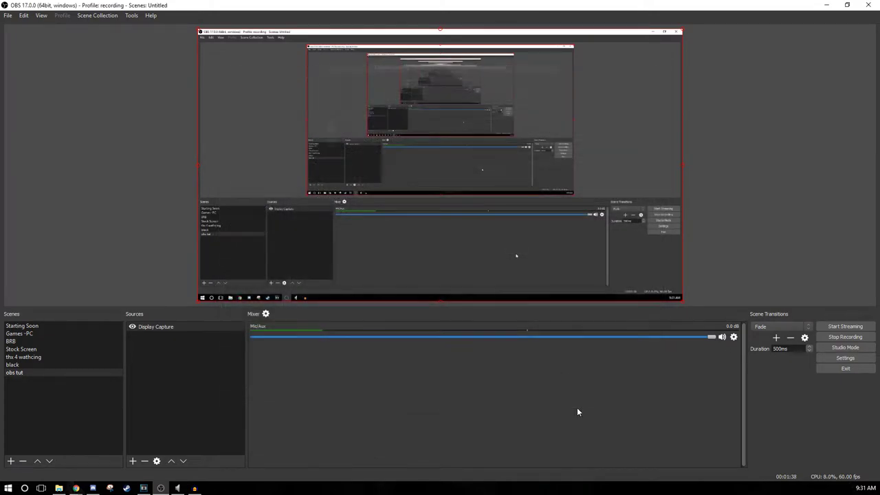
- Look over the Audio settings, then the Output Recording settings, and close OBS Settings
{"action": "left_click", "coordinate": [847, 359]}
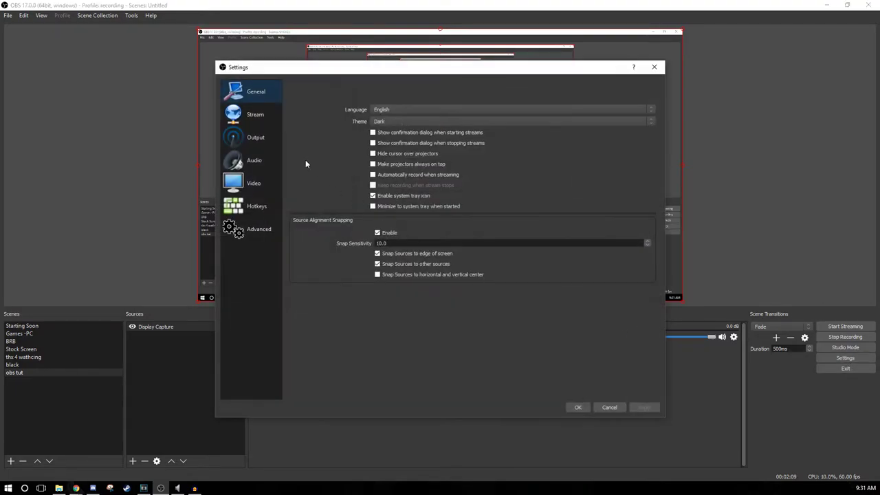
{"action": "left_click", "coordinate": [263, 154]}
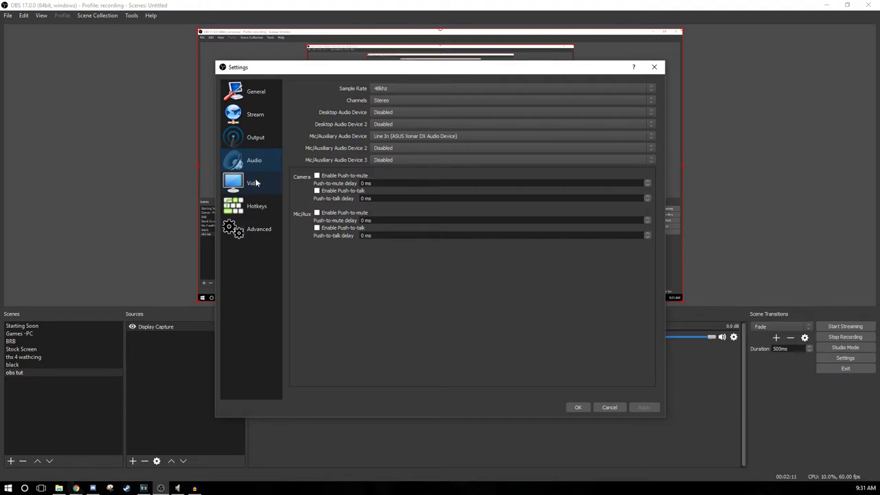
{"action": "left_click", "coordinate": [239, 141]}
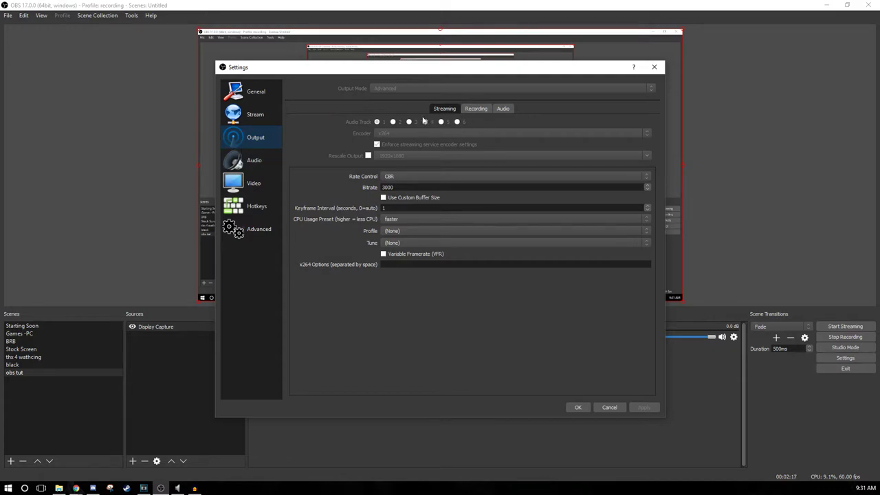
{"action": "left_click", "coordinate": [466, 110]}
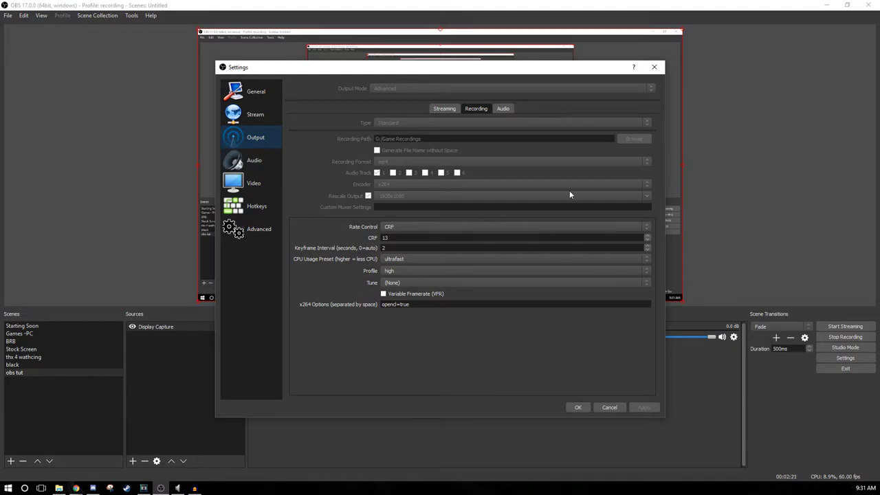
{"action": "left_click", "coordinate": [581, 408]}
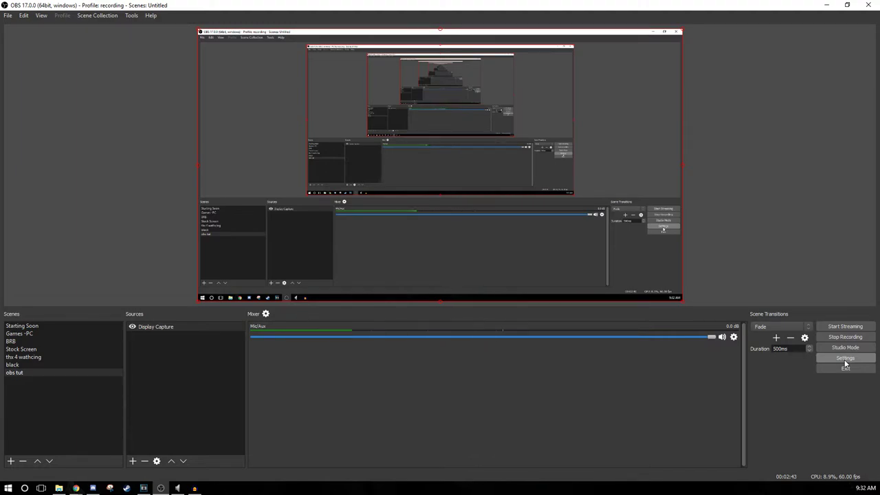
{"action": "left_click", "coordinate": [845, 359]}
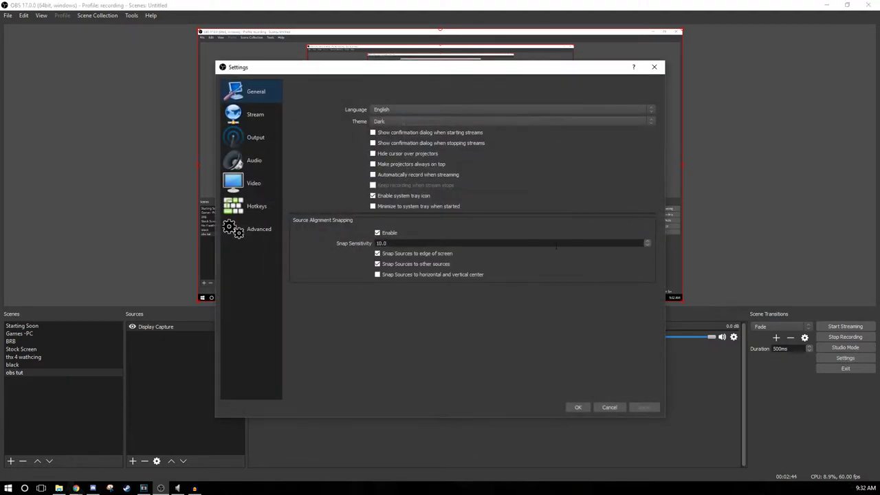
{"action": "left_click", "coordinate": [272, 163]}
{"action": "left_click", "coordinate": [268, 180]}
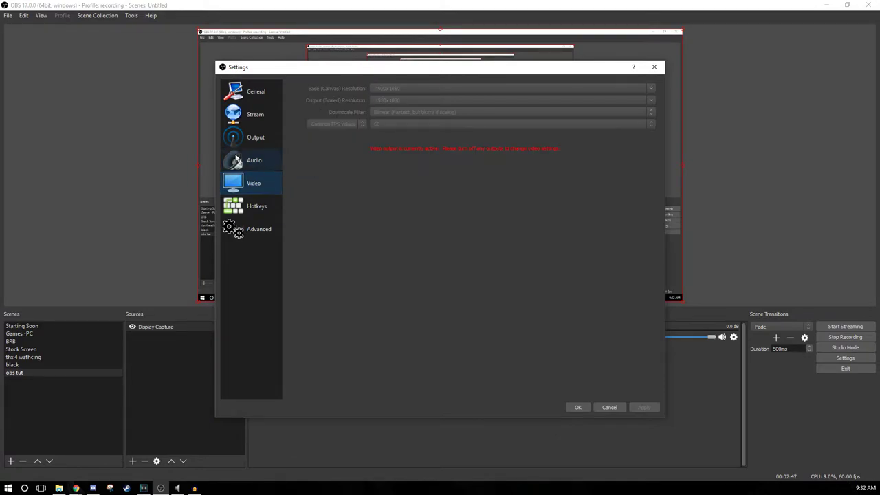
{"action": "left_click", "coordinate": [251, 141]}
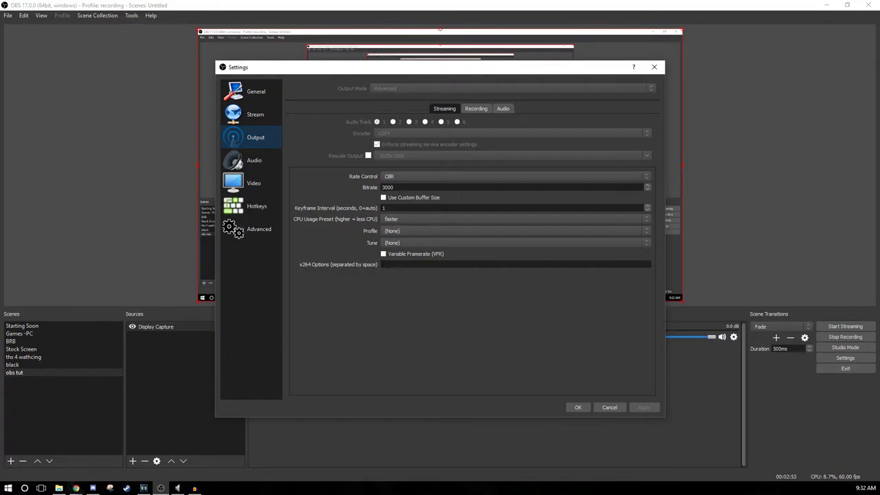
{"action": "left_click", "coordinate": [476, 110]}
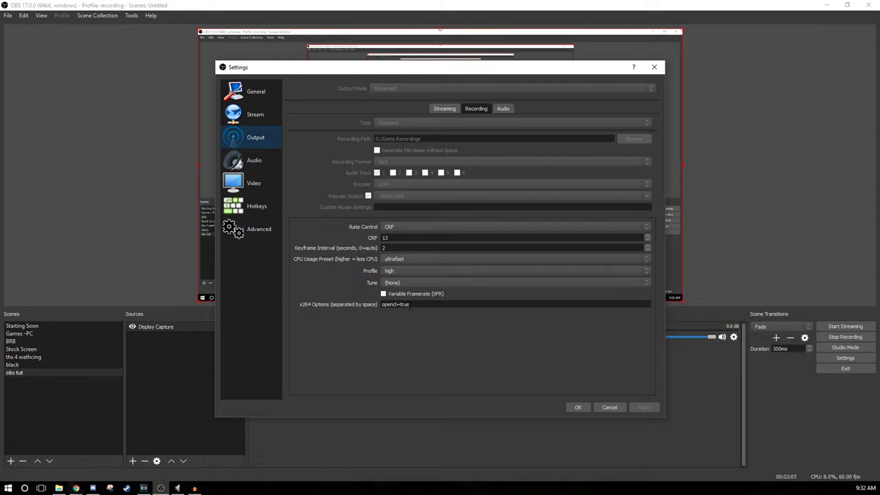
{"action": "left_click", "coordinate": [578, 408]}
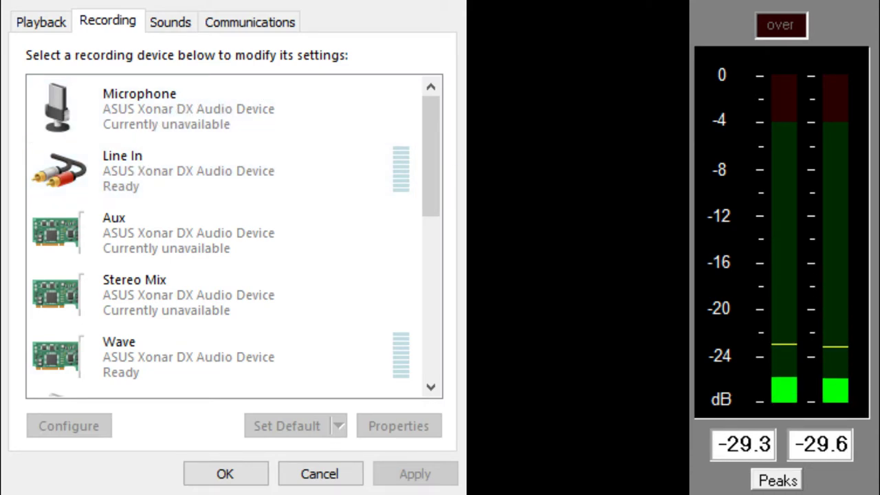
{"action": "left_click_drag", "start_coordinate": [434, 147], "coordinate": [407, 255]}
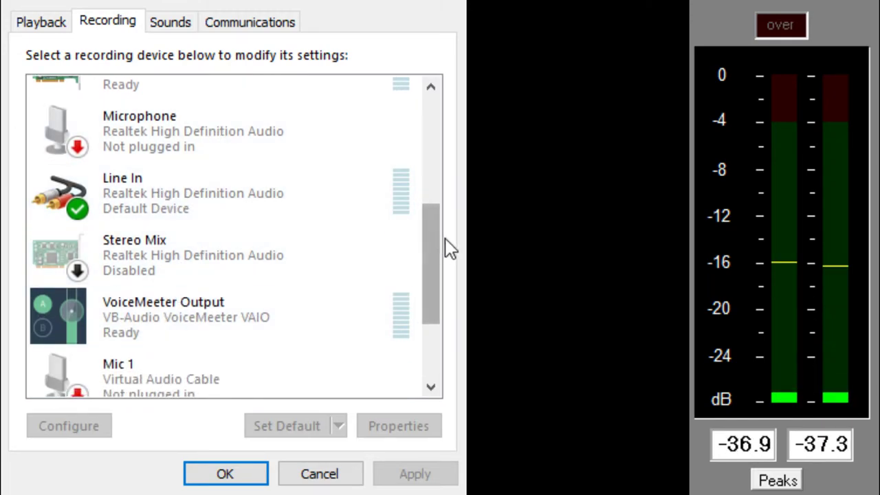
{"action": "scroll", "coordinate": [436, 231], "scroll_direction": "up", "scroll_amount": 1}
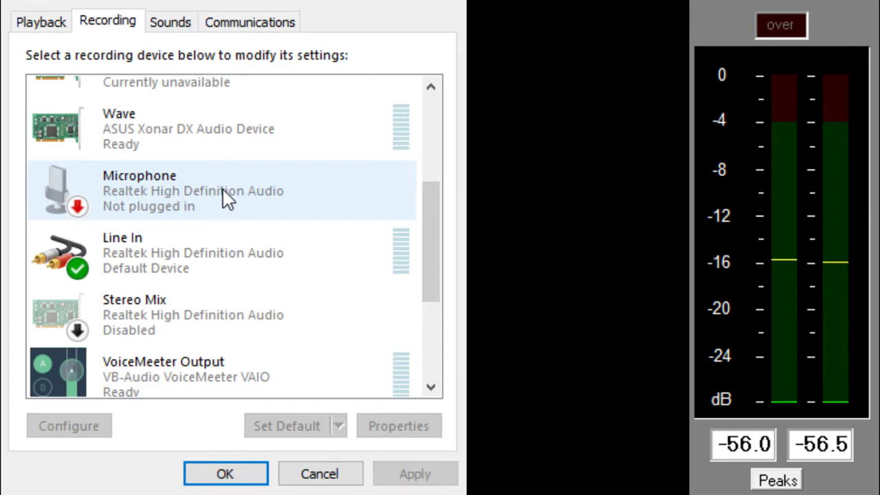
{"action": "left_click_drag", "start_coordinate": [441, 268], "coordinate": [429, 190]}
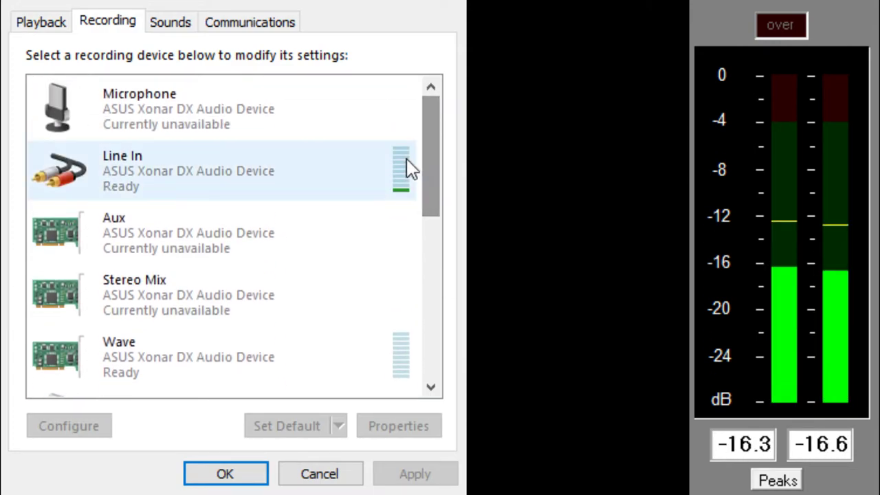
{"action": "left_click_drag", "start_coordinate": [426, 133], "coordinate": [436, 242]}
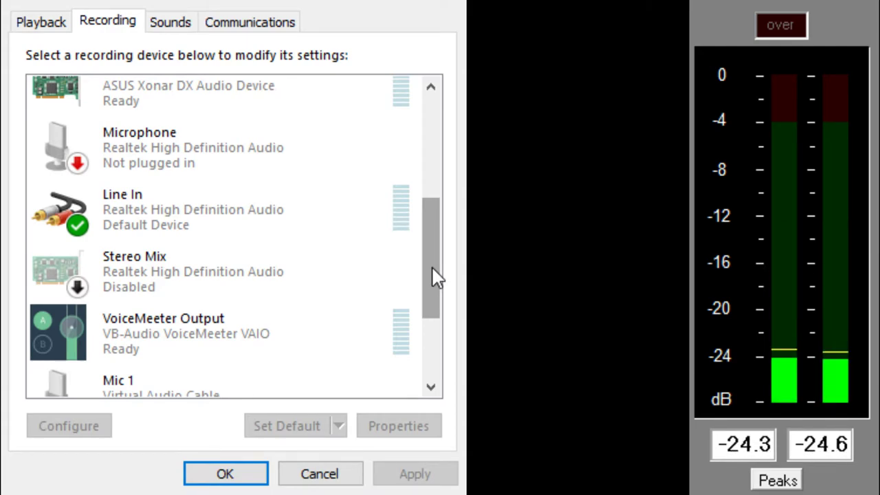
{"action": "left_click_drag", "start_coordinate": [440, 271], "coordinate": [437, 143]}
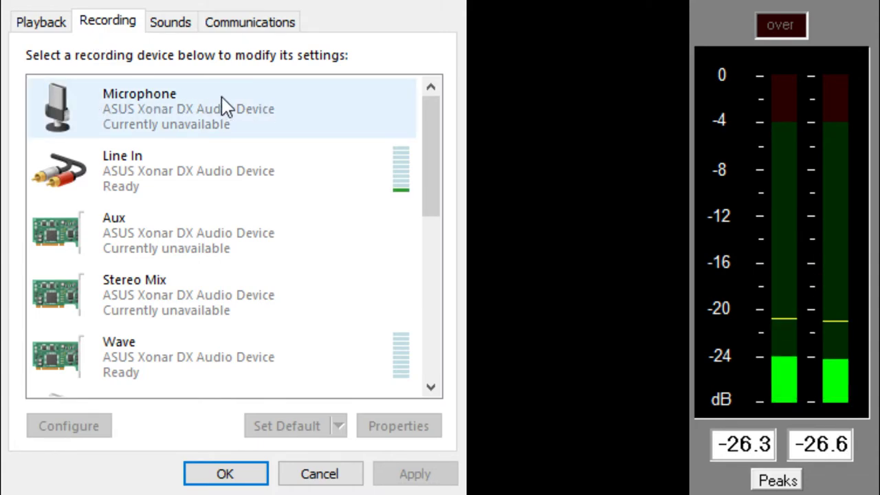
- Scroll through the Playback devices list to review the ASUS, NVIDIA HDMI and Realtek outputs
{"action": "left_click", "coordinate": [41, 20]}
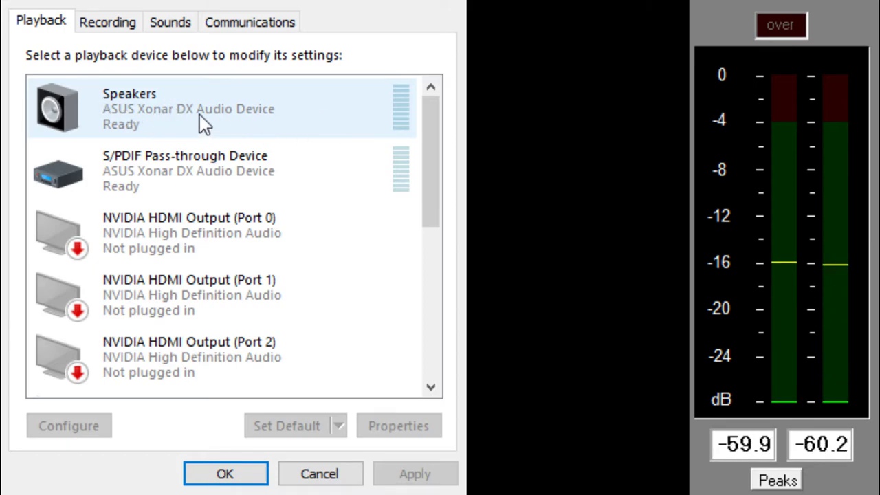
{"action": "left_click_drag", "start_coordinate": [436, 133], "coordinate": [398, 221]}
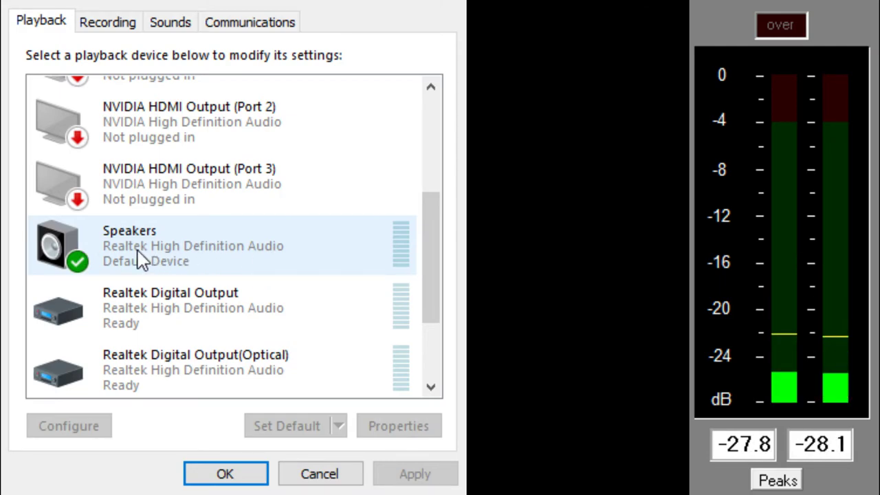
{"action": "left_click_drag", "start_coordinate": [426, 295], "coordinate": [421, 141]}
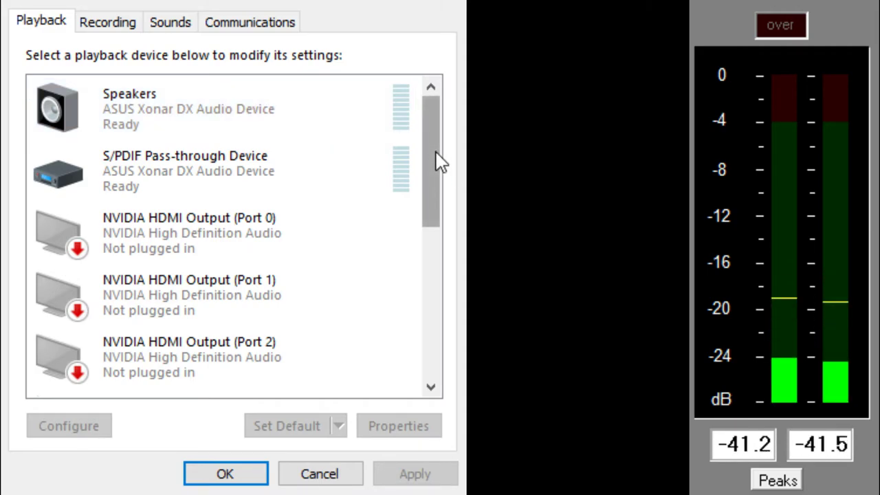
{"action": "left_click_drag", "start_coordinate": [436, 163], "coordinate": [382, 276]}
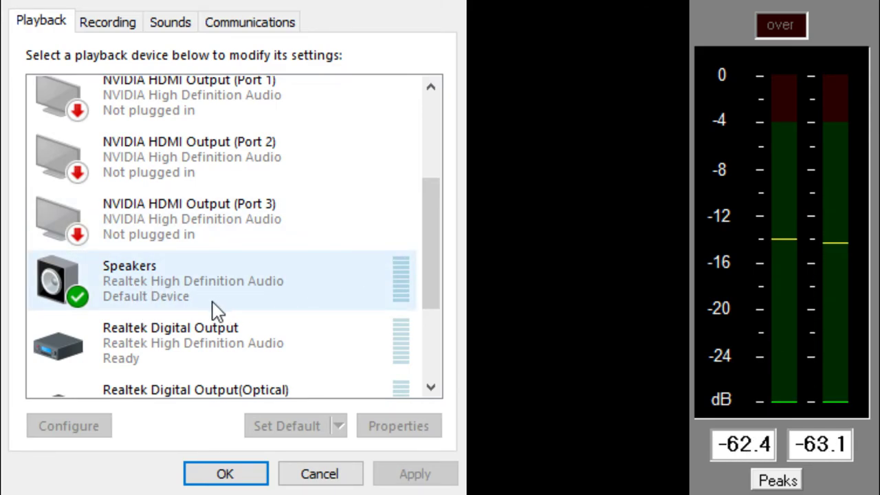
{"action": "left_click_drag", "start_coordinate": [430, 241], "coordinate": [429, 131]}
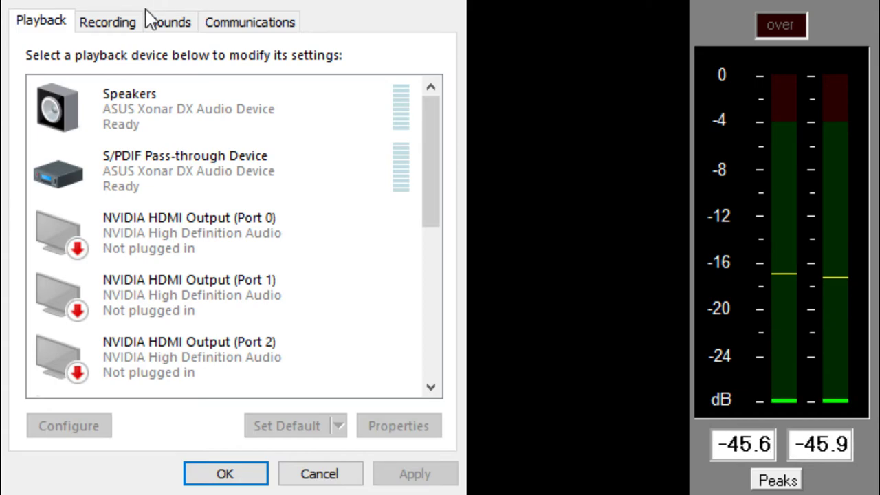
- On the Recording devices list, check ASUS Line In and the Line 1 virtual cable input
{"action": "left_click", "coordinate": [126, 20]}
{"action": "left_click", "coordinate": [303, 156]}
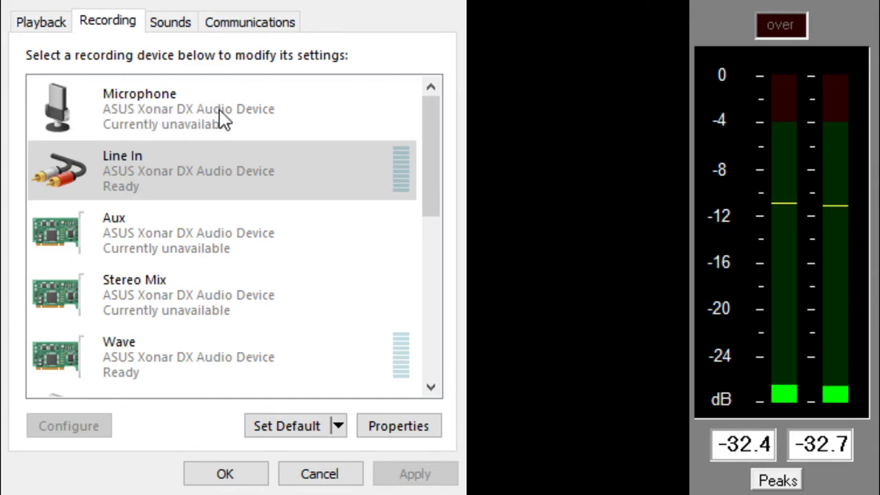
{"action": "left_click", "coordinate": [427, 167]}
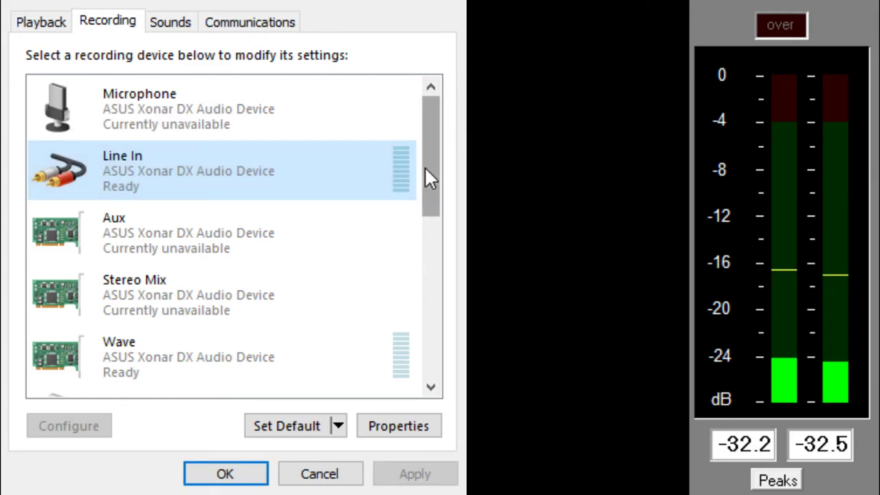
{"action": "scroll", "coordinate": [427, 167], "scroll_direction": "down", "scroll_amount": 5}
{"action": "left_click", "coordinate": [274, 286]}
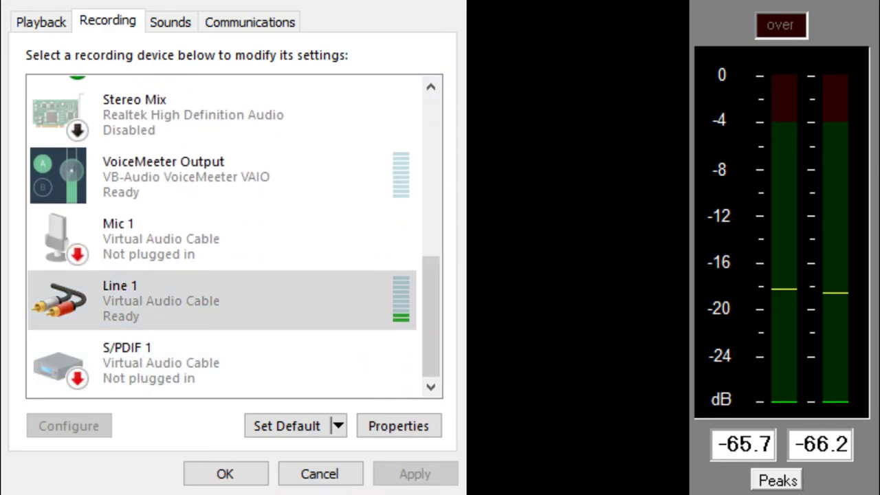
{"action": "left_click", "coordinate": [251, 467]}
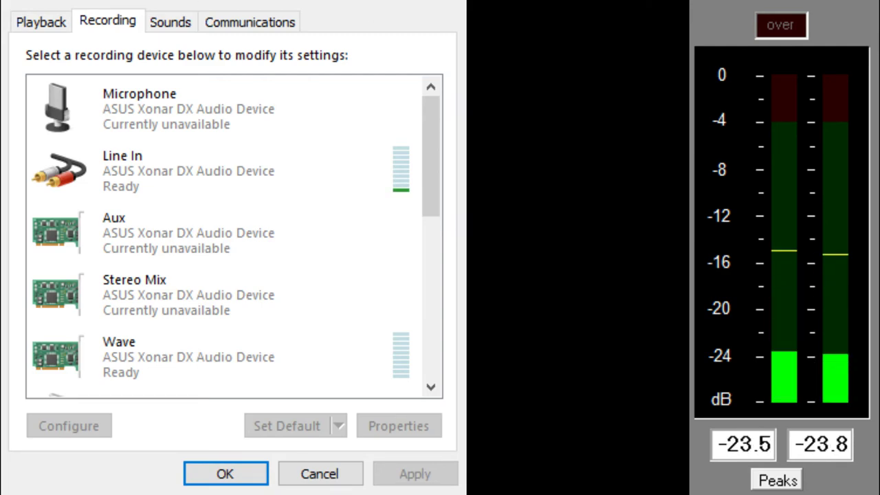
- Bring the level meter window into focus to finish the device review
{"action": "left_click", "coordinate": [803, 25]}
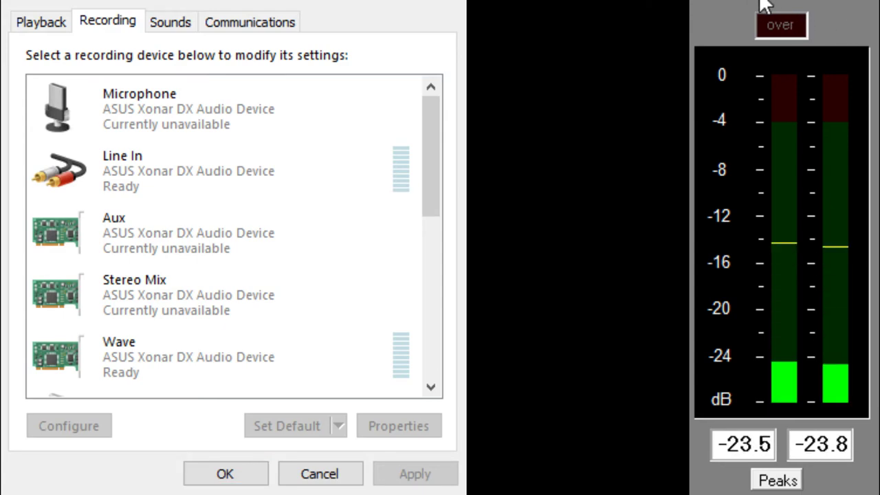